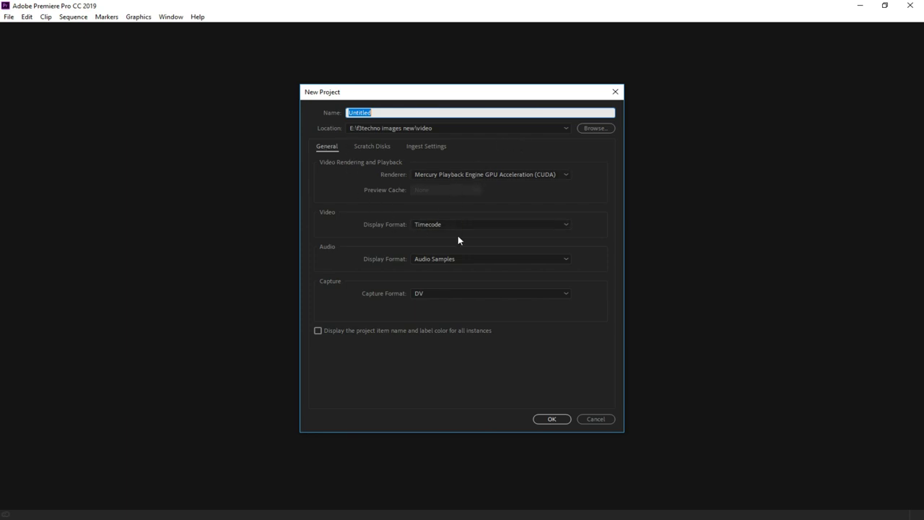
Check the Audio Display Format options, then confirm every scratch disk location is Same as Project
left_click(447, 261)
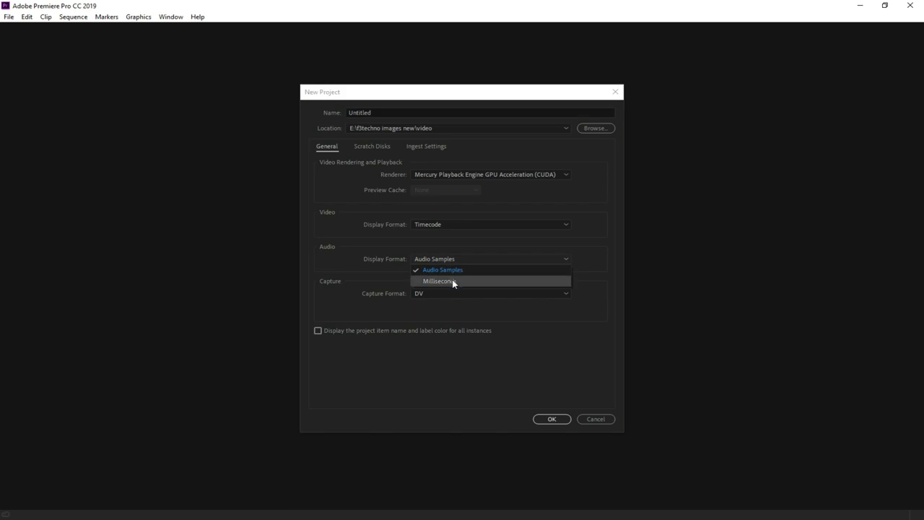
left_click(378, 147)
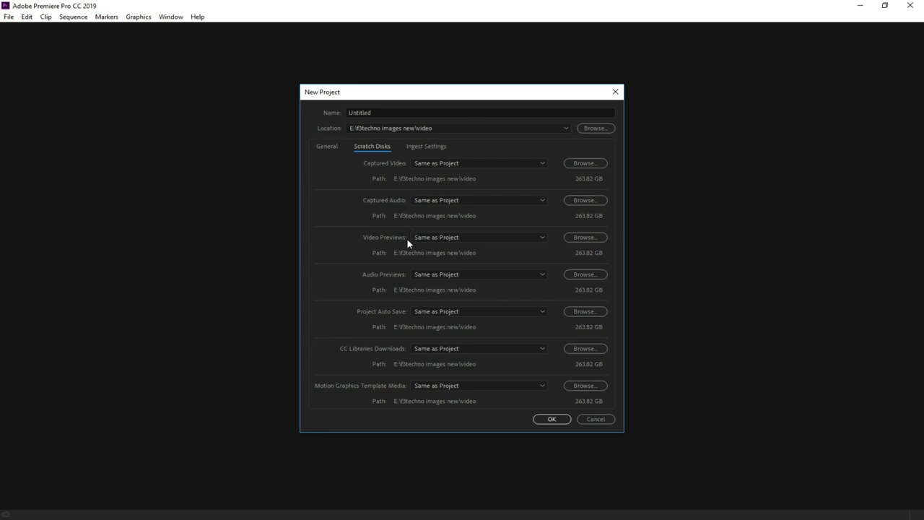
Look over Ingest Settings, then go back to General and name the project 'class 2'
left_click(430, 146)
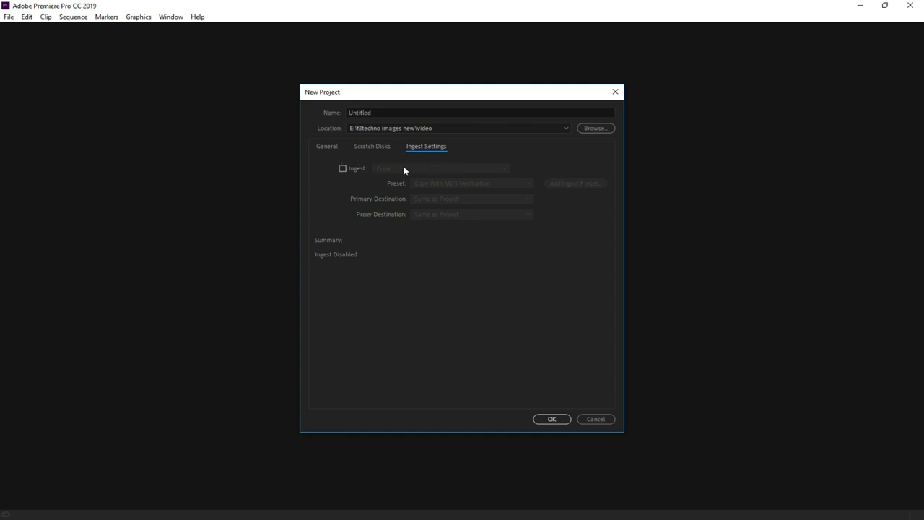
left_click(325, 147)
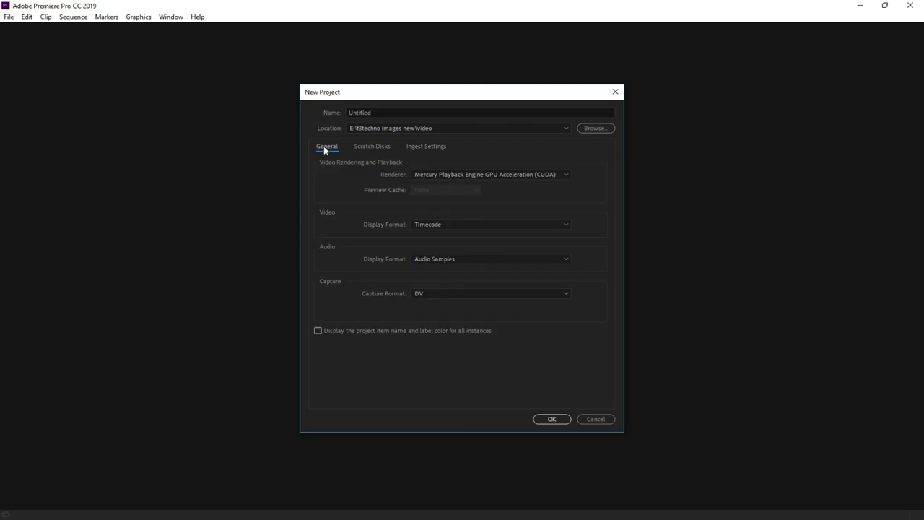
left_click(402, 112)
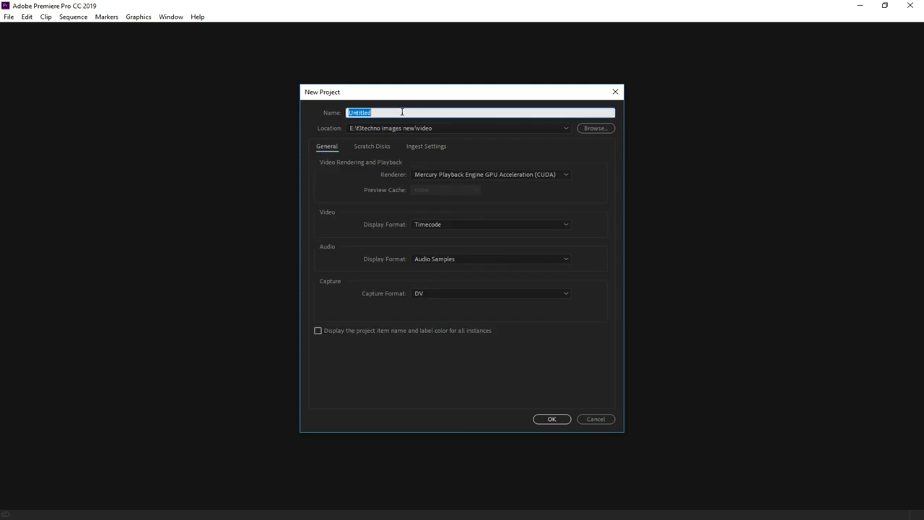
type("class 2")
Set the project location to the F:\premeir class folder
left_click(595, 128)
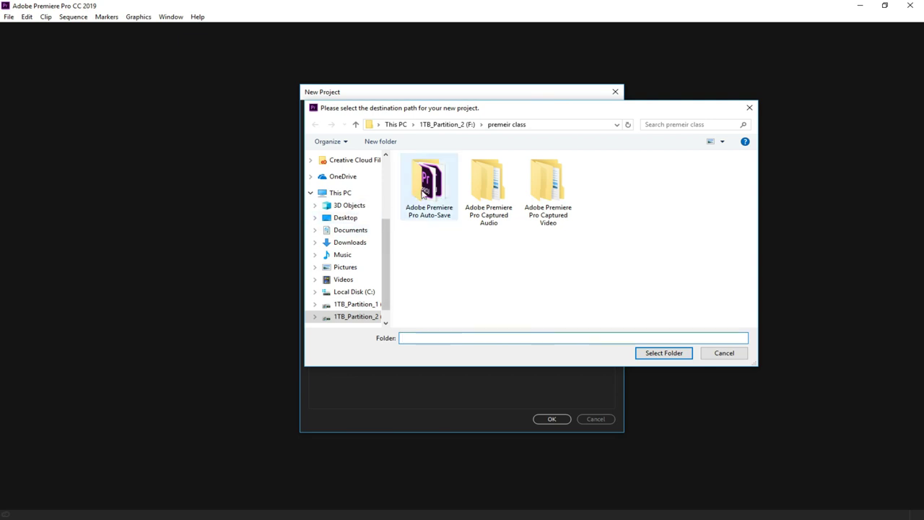
left_click(678, 355)
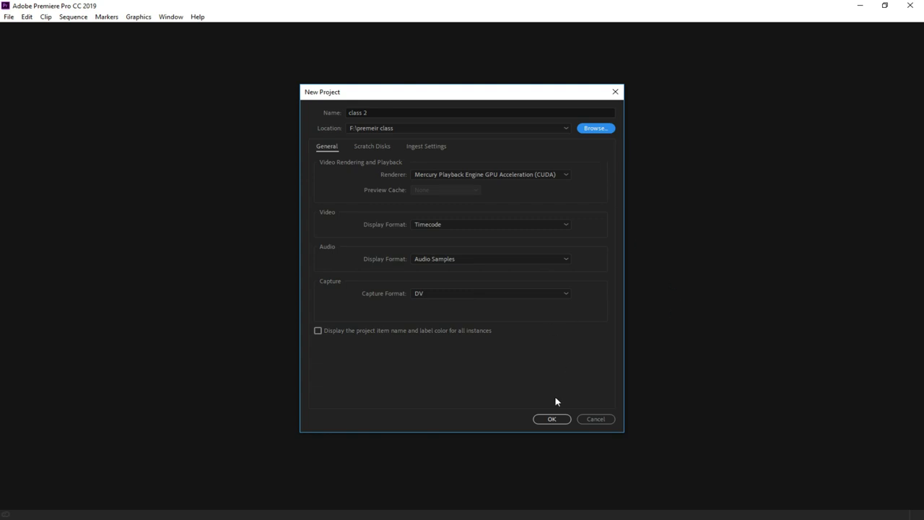
Confirm the New Project dialog to create 'class 2' with an empty project bin
left_click(552, 419)
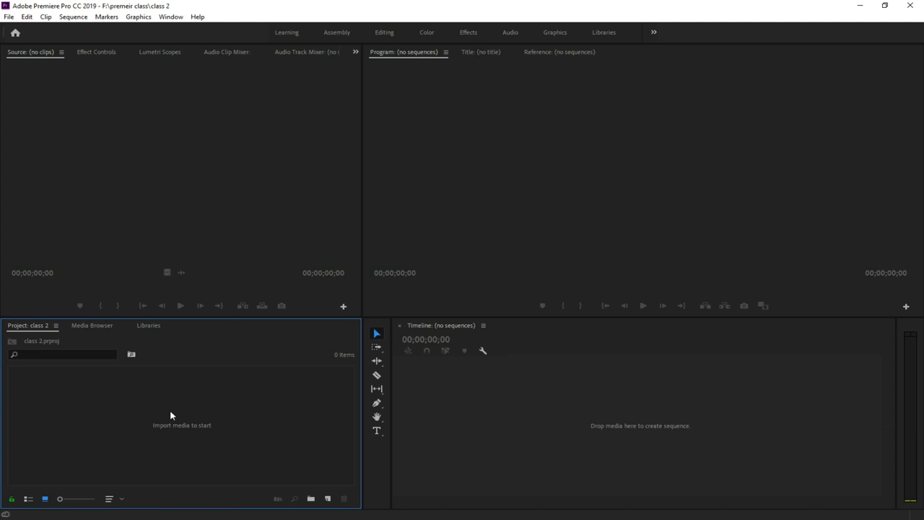
double_click(186, 438)
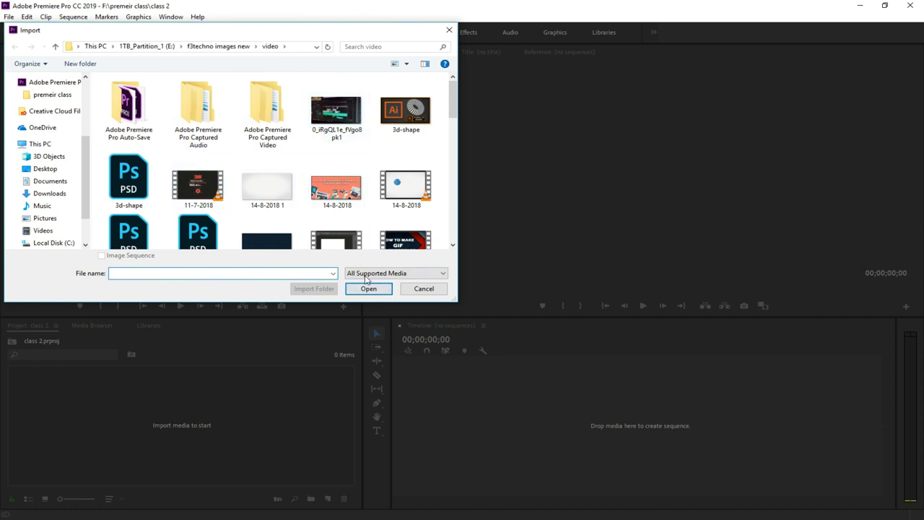
left_click(416, 292)
right_click(150, 395)
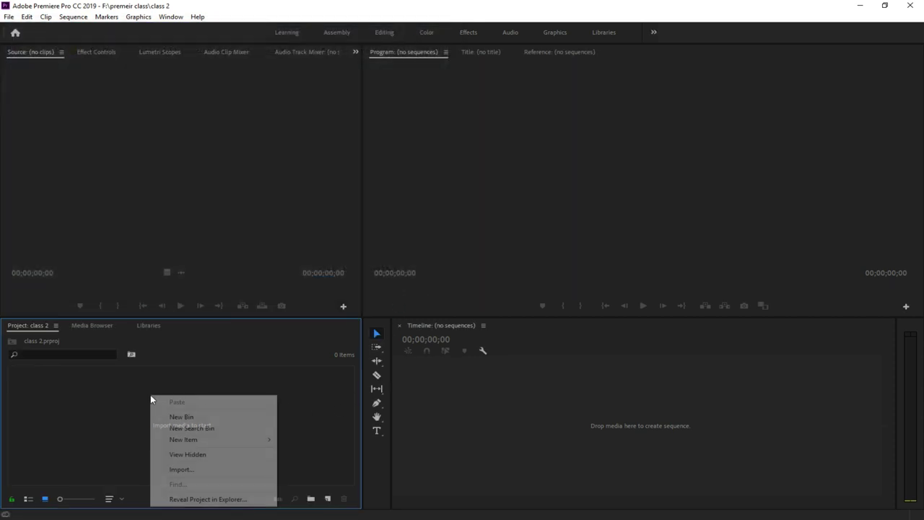
left_click(202, 471)
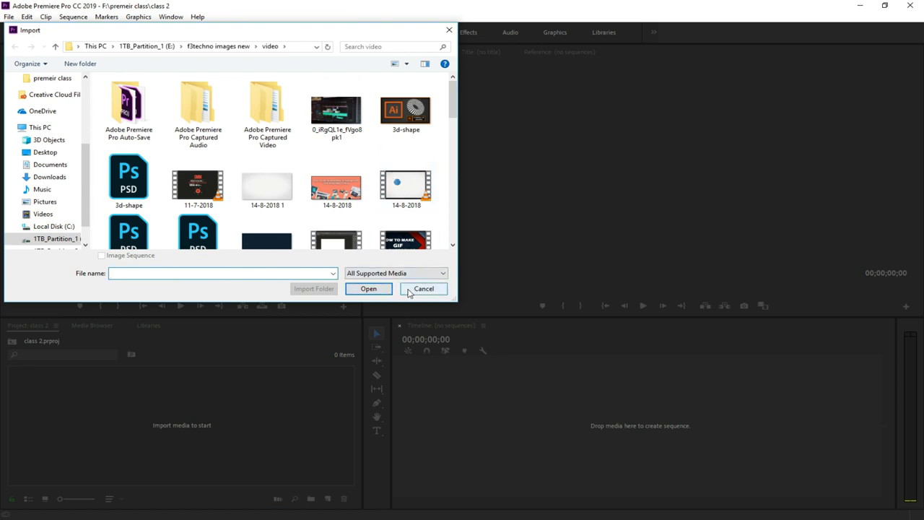
left_click(410, 291)
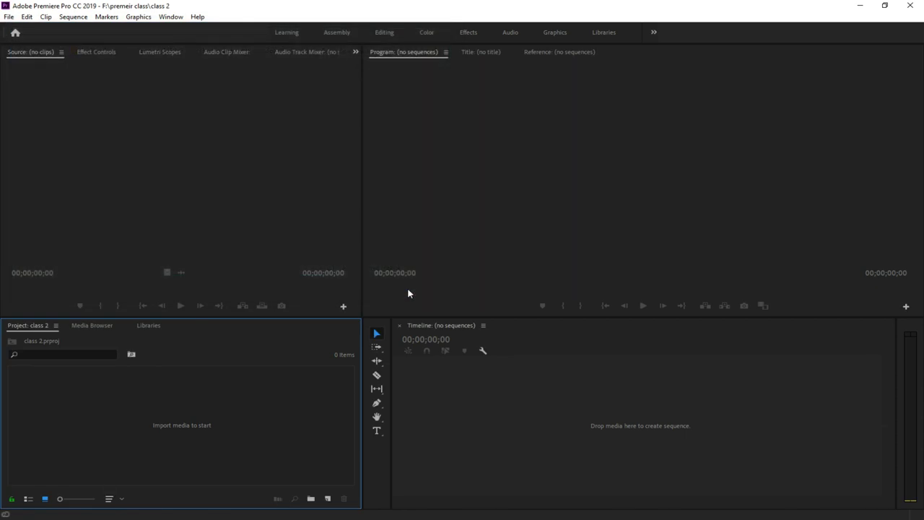
Import the PREMIER-CLASSS-01-30-4-2019 image (4:29 long) into the project bin
double_click(157, 418)
scroll(368, 186, "down", 3)
scroll(362, 189, "down", 5)
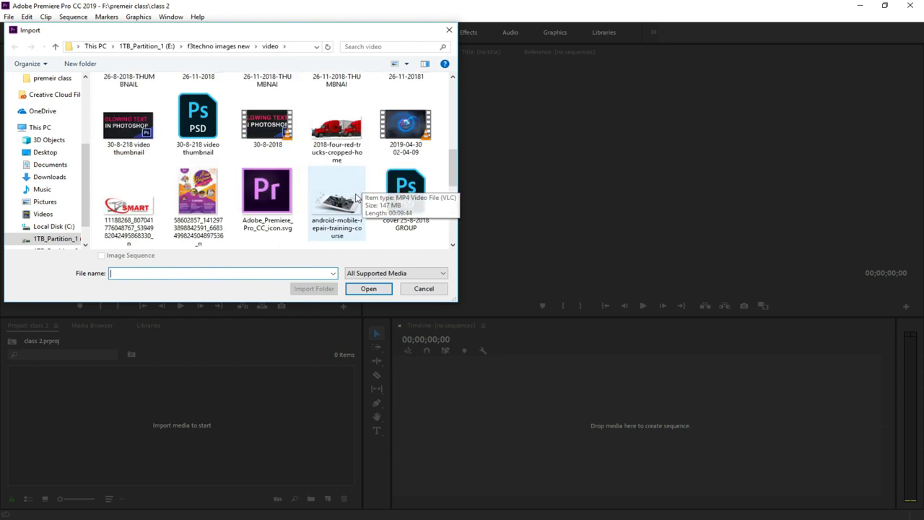
scroll(361, 194, "down", 3)
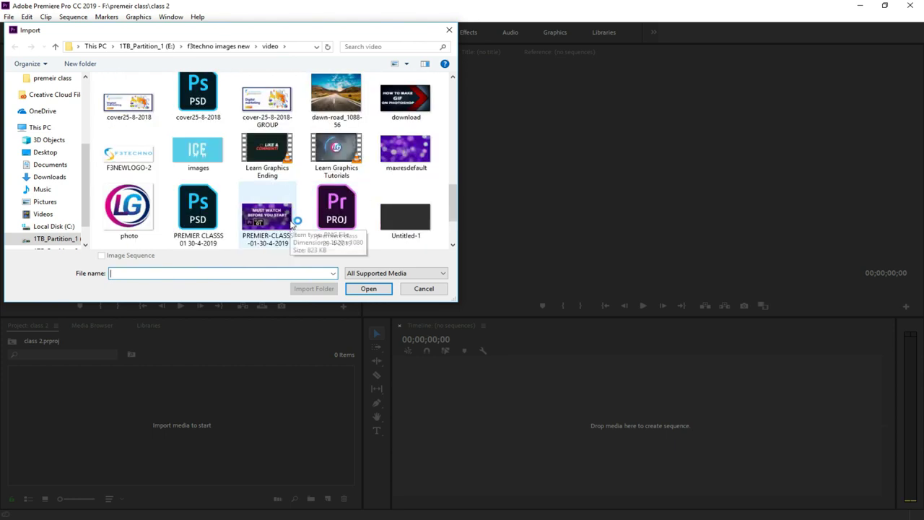
scroll(310, 218, "down", 2)
scroll(310, 218, "up", 2)
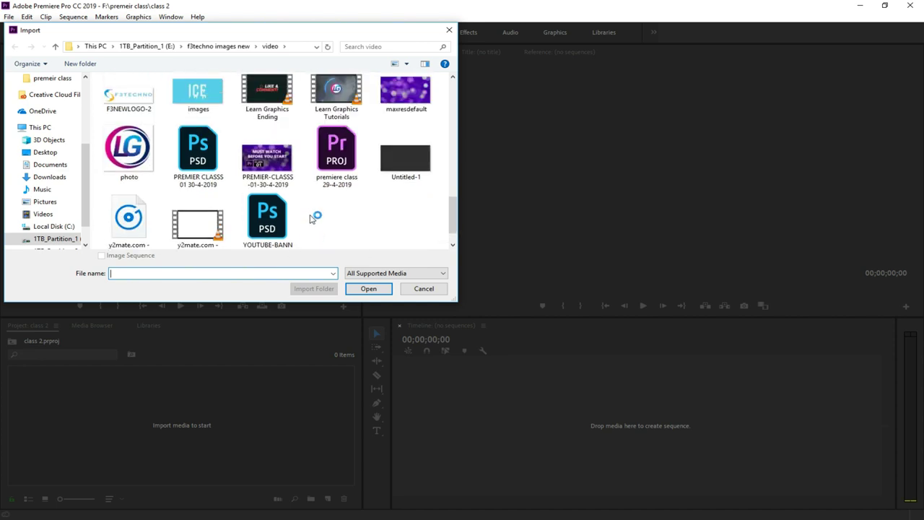
scroll(311, 218, "up", 3)
scroll(310, 218, "up", 3)
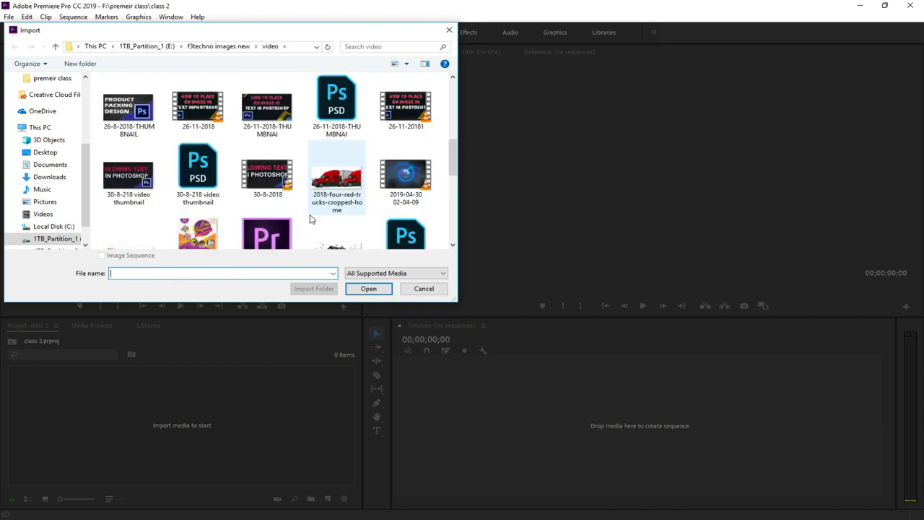
scroll(311, 219, "up", 1)
scroll(313, 223, "up", 1)
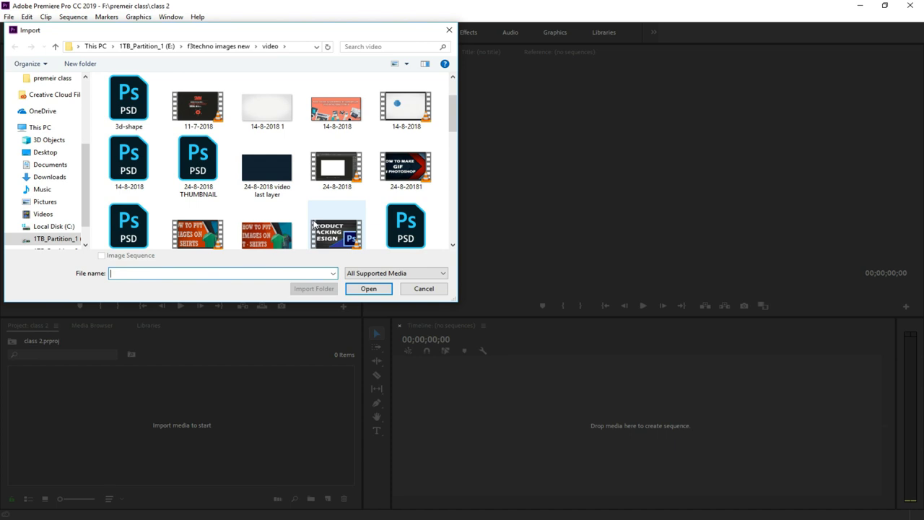
scroll(314, 225, "up", 1)
scroll(314, 226, "down", 1)
scroll(314, 226, "down", 1)
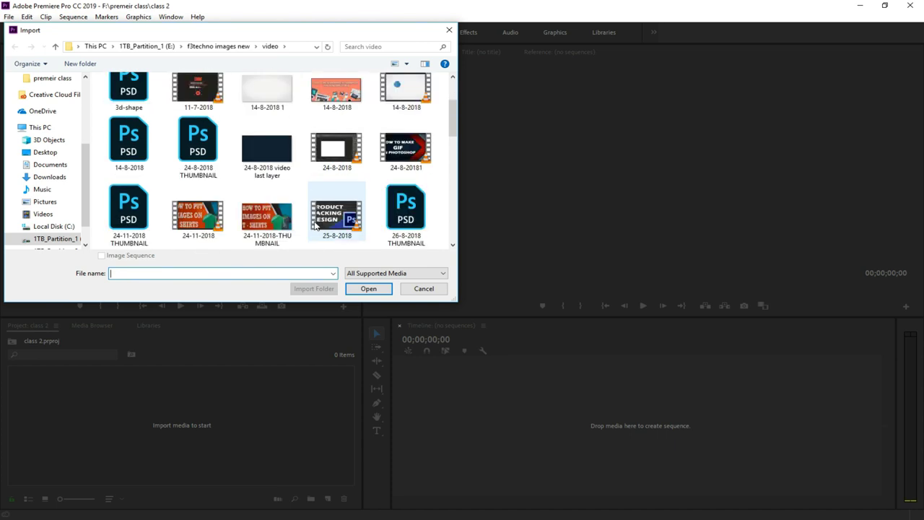
scroll(314, 226, "down", 1)
scroll(314, 225, "down", 2)
scroll(314, 226, "down", 1)
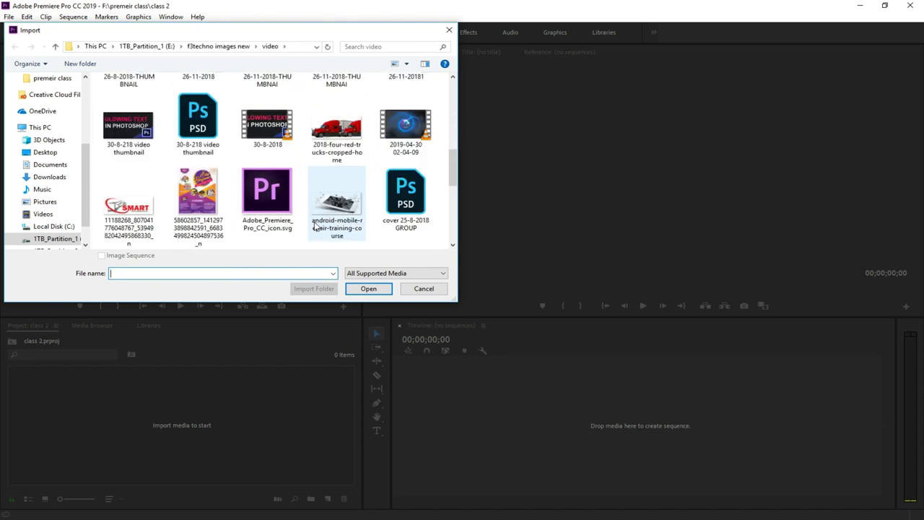
scroll(314, 226, "down", 1)
scroll(313, 226, "down", 1)
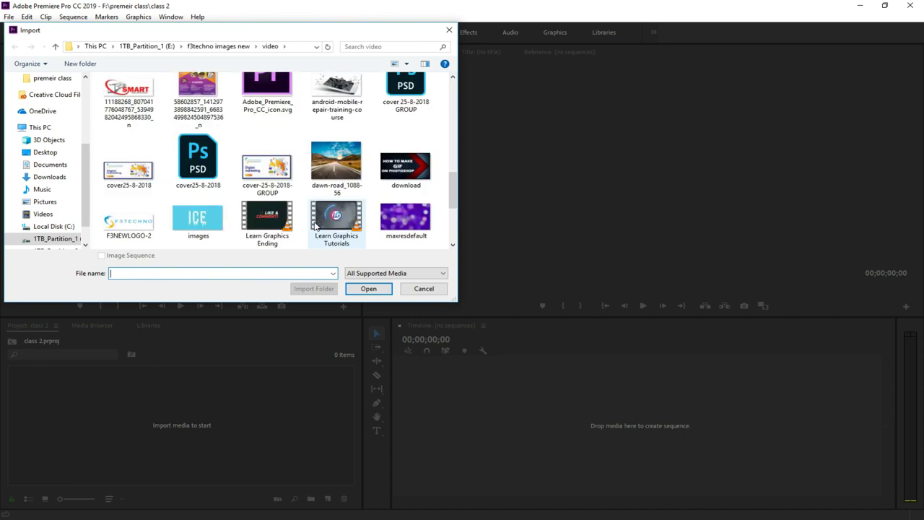
scroll(314, 226, "down", 1)
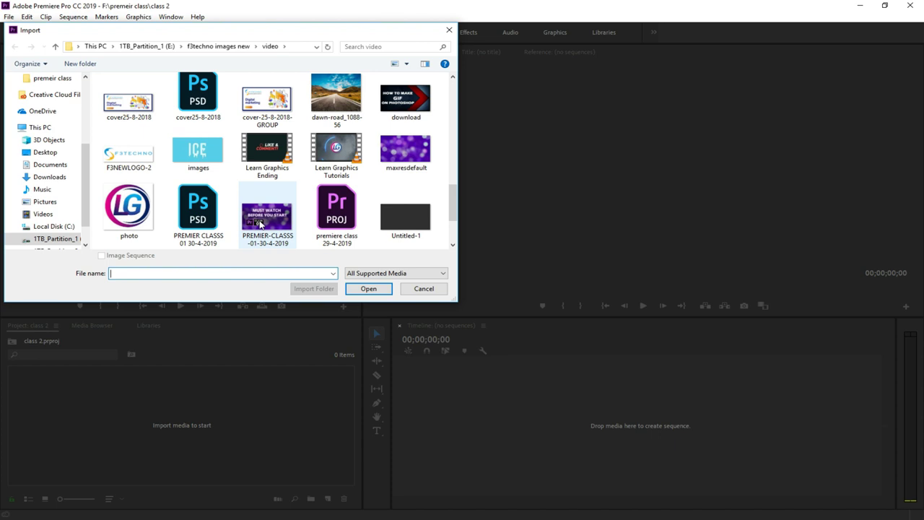
scroll(261, 224, "down", 2)
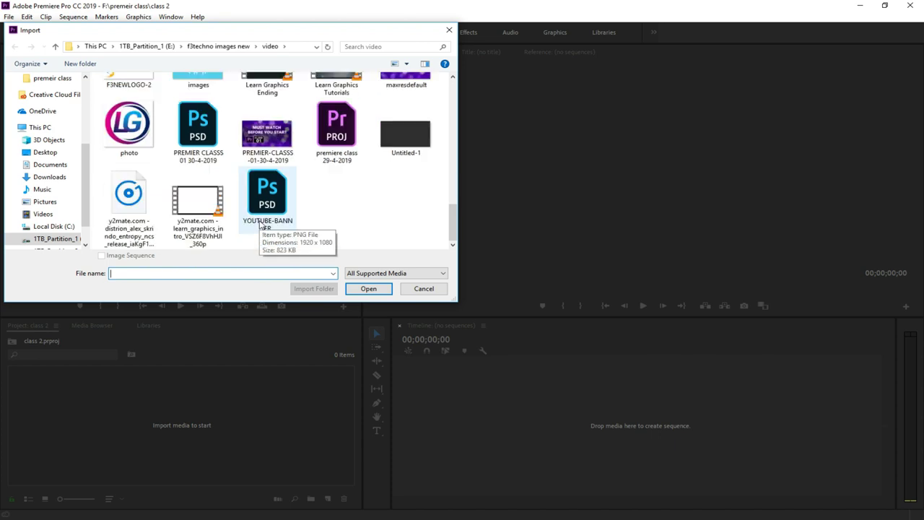
left_click(262, 140)
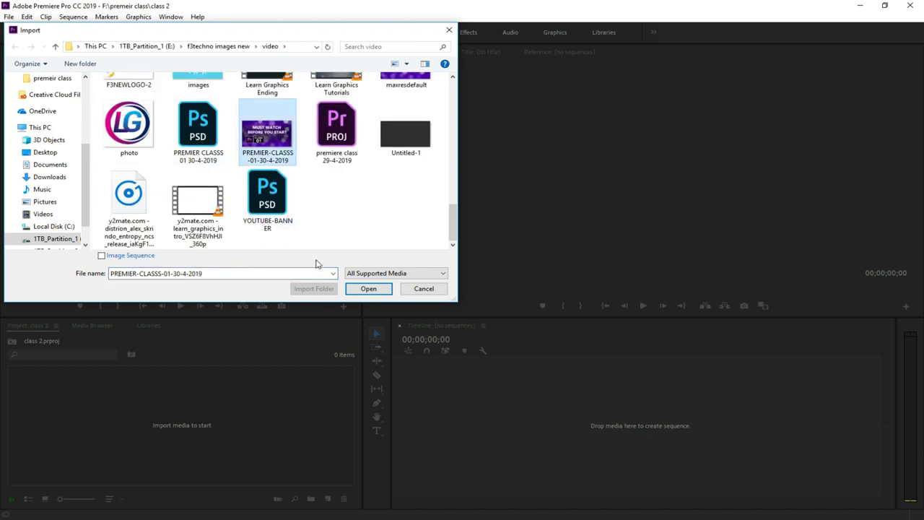
left_click(367, 288)
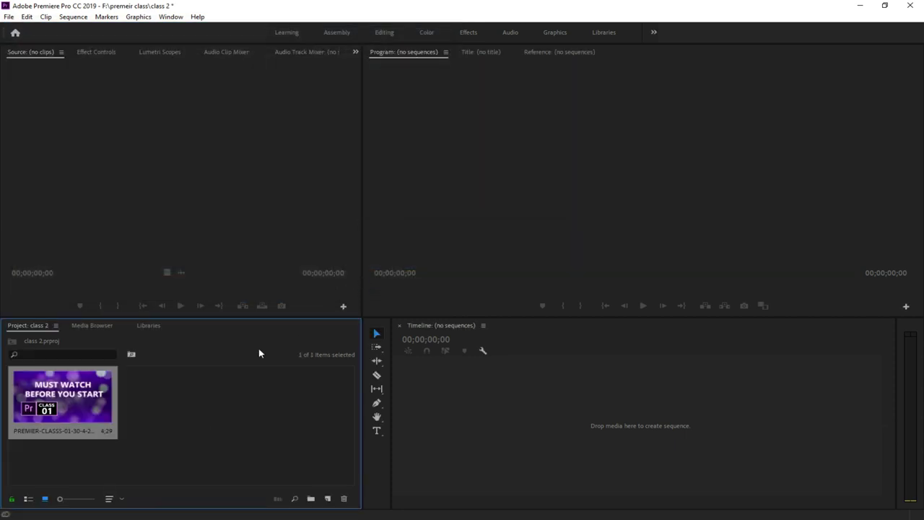
Import the 25-8-2018 video file into the project
double_click(204, 428)
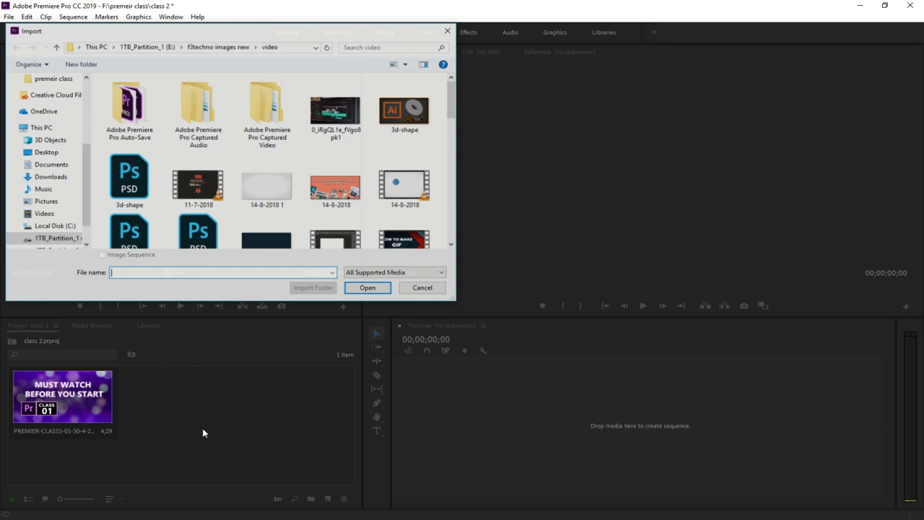
scroll(258, 204, "down", 3)
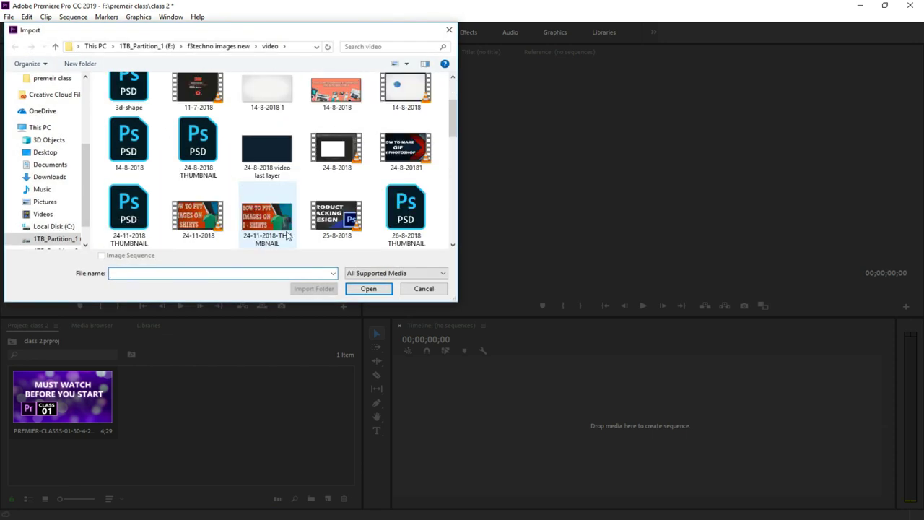
scroll(287, 235, "down", 2)
left_click(336, 148)
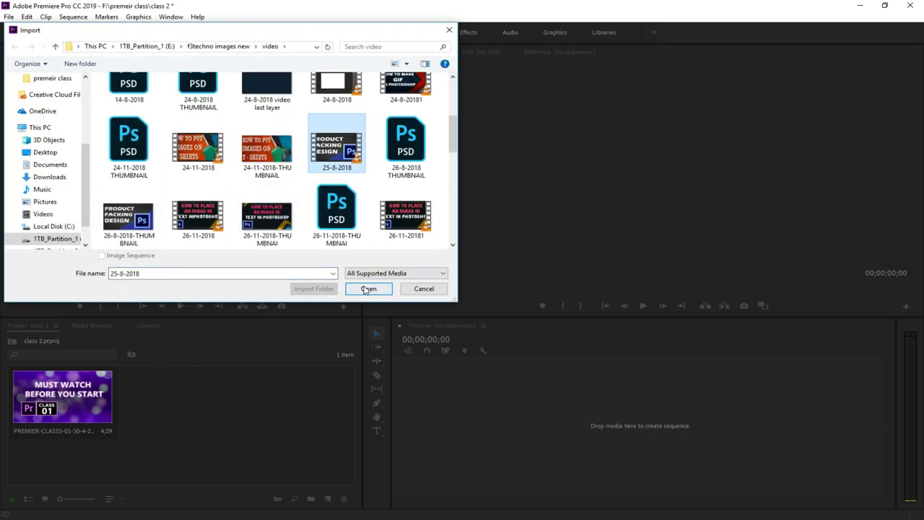
left_click(367, 288)
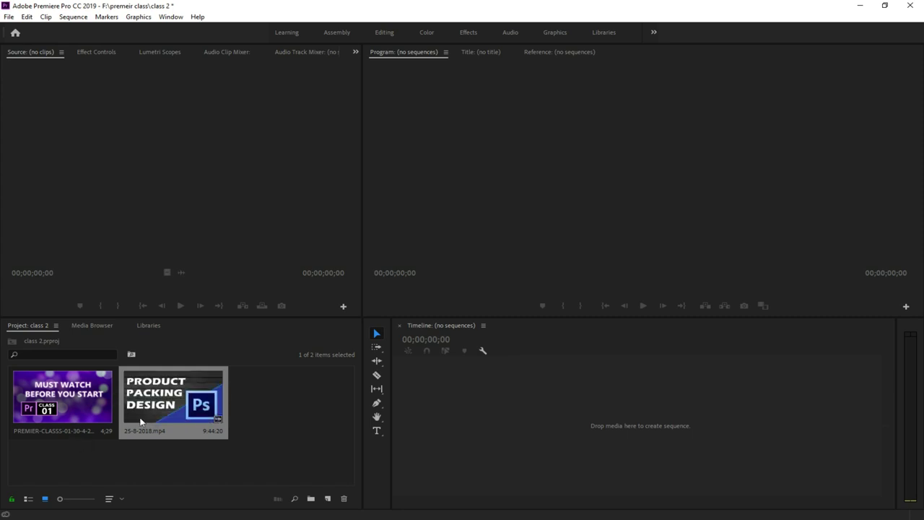
Preview 25-8-2018.mp4 in the Source monitor and look over the New Item choices
double_click(159, 405)
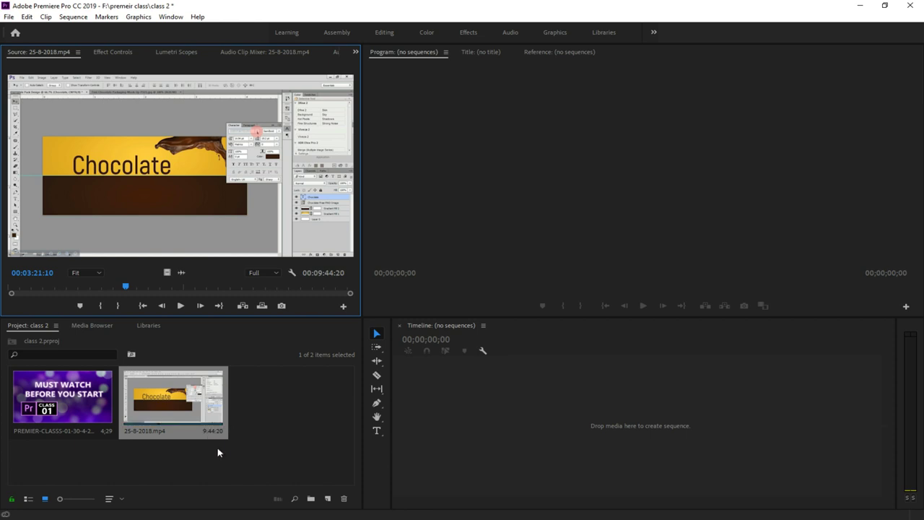
left_click(329, 500)
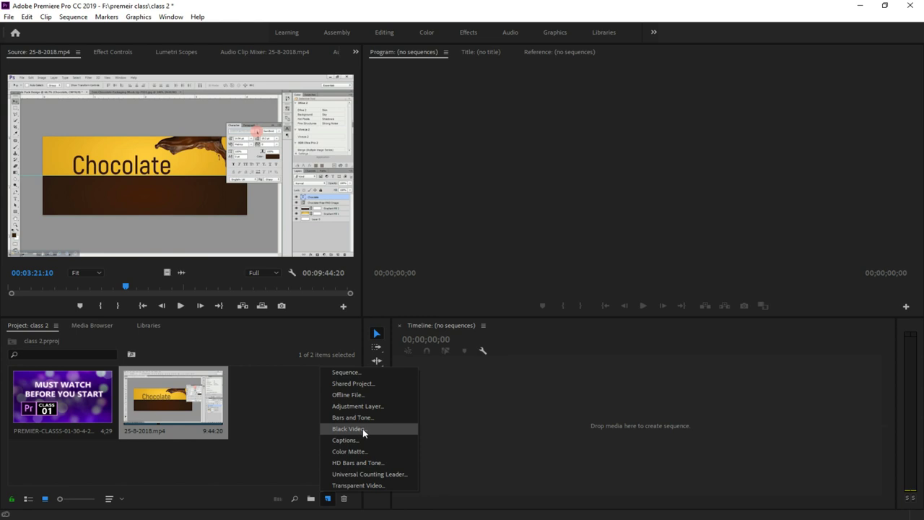
left_click(256, 405)
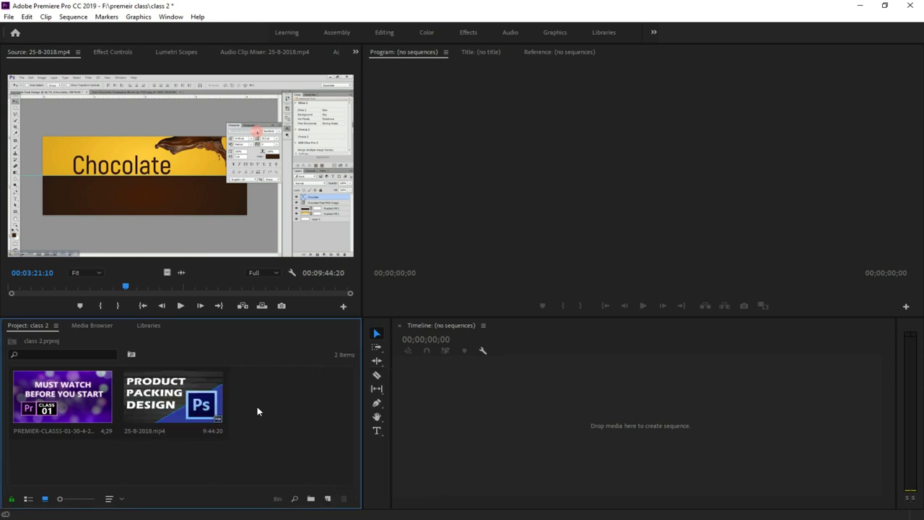
right_click(265, 405)
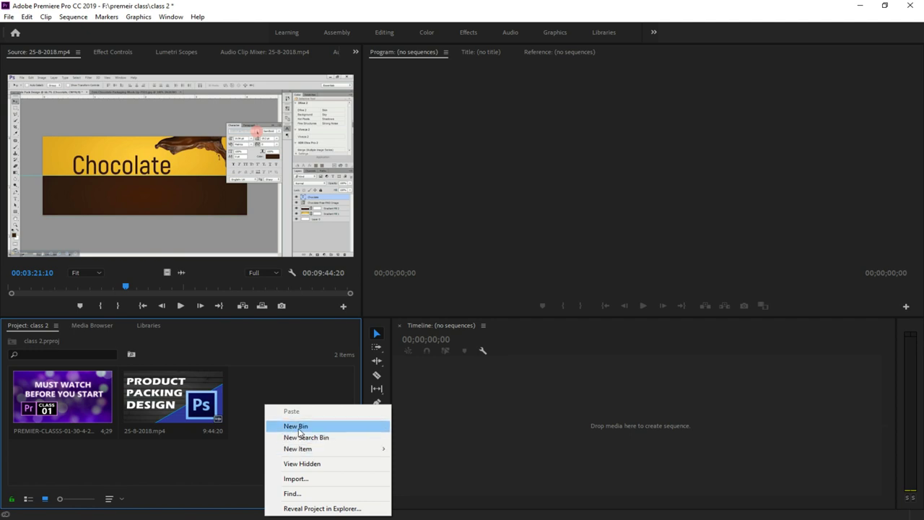
Add a new bin from the context menu and name it 'class'
left_click(296, 426)
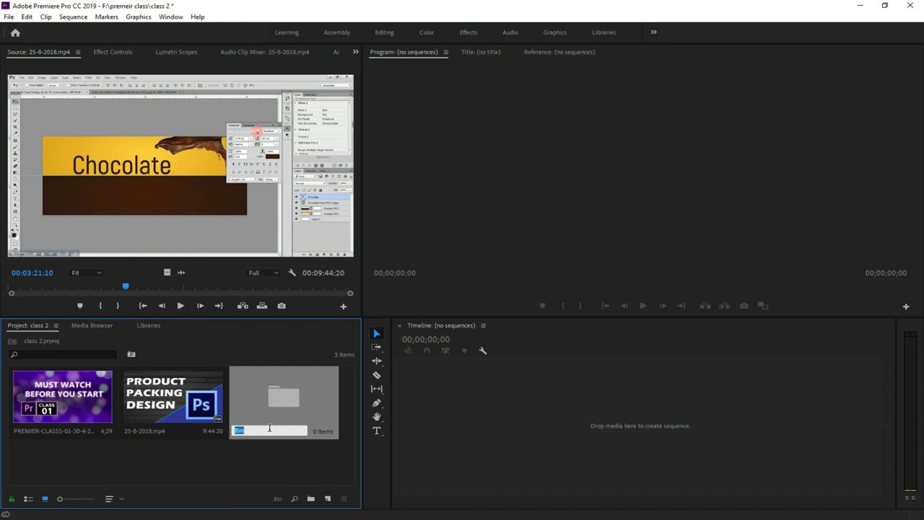
type("class")
key("Tab")
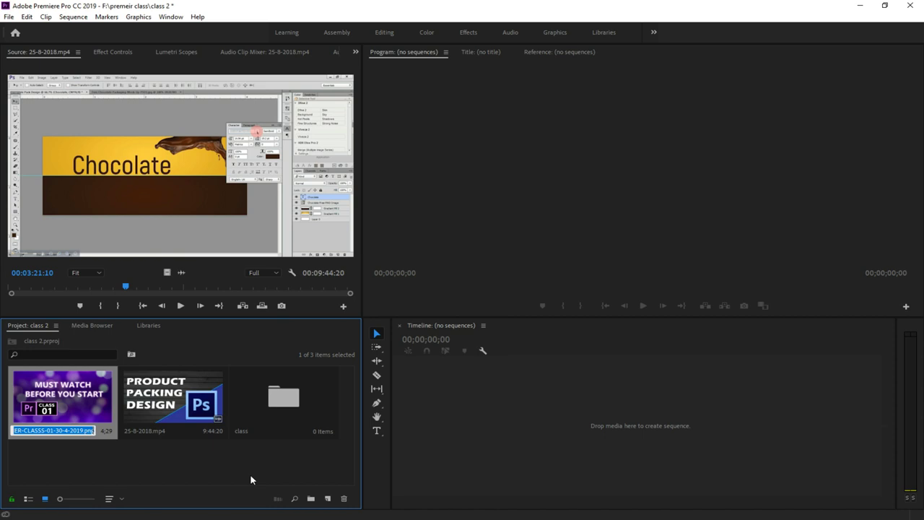
Move the PREMIER-CLASSS-01-30-4-2019 clip into the 'class' bin and open the bin
left_click(250, 477)
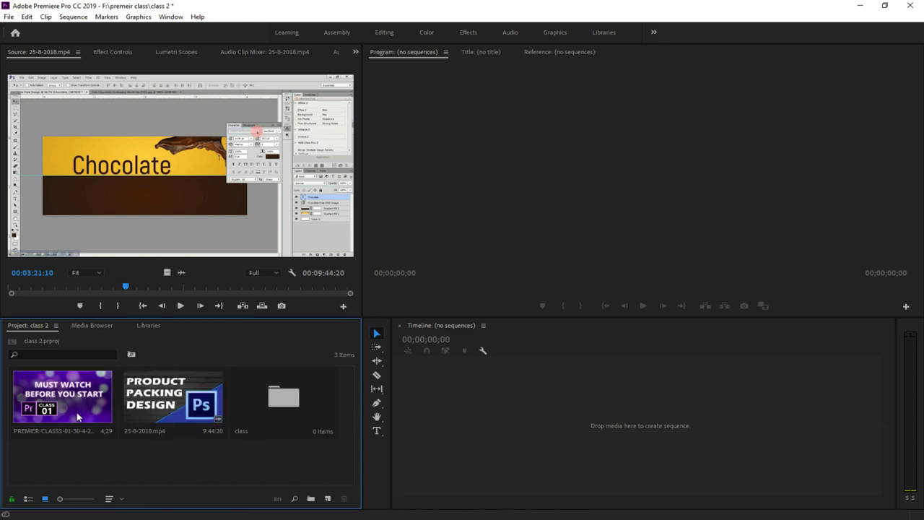
left_click(265, 403)
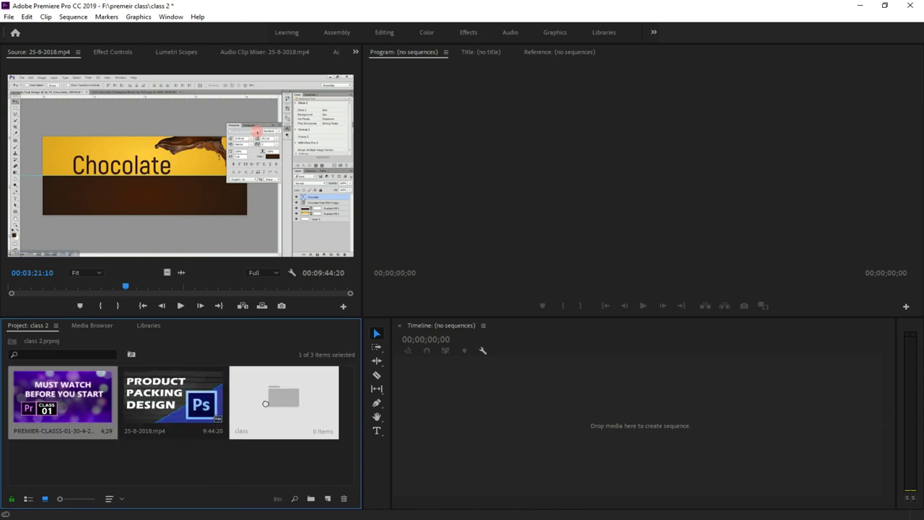
left_click_drag(265, 403, 269, 403)
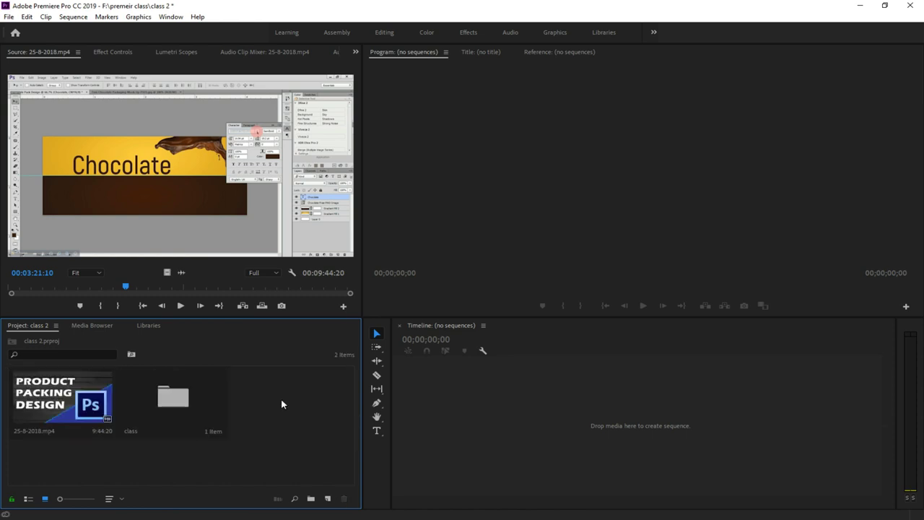
double_click(175, 408)
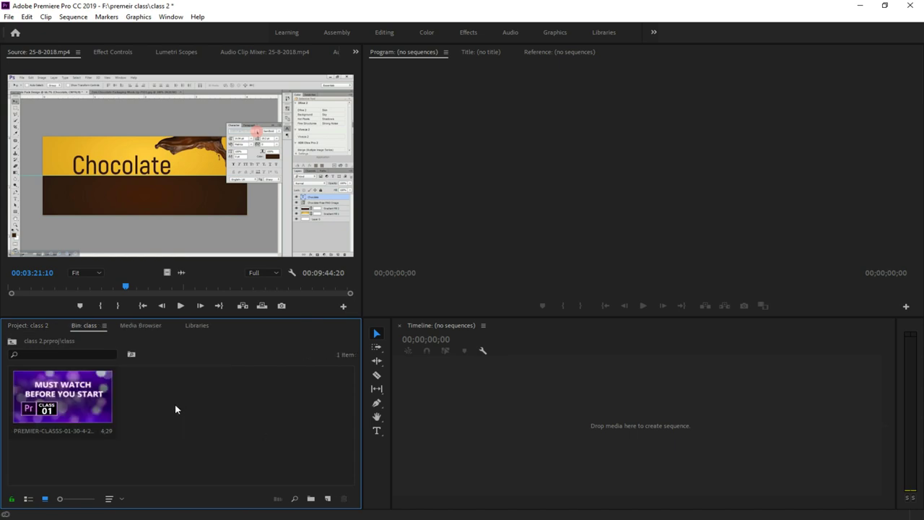
Return to the Project: class 2 panel and try Icon View, settling on List View
left_click(40, 327)
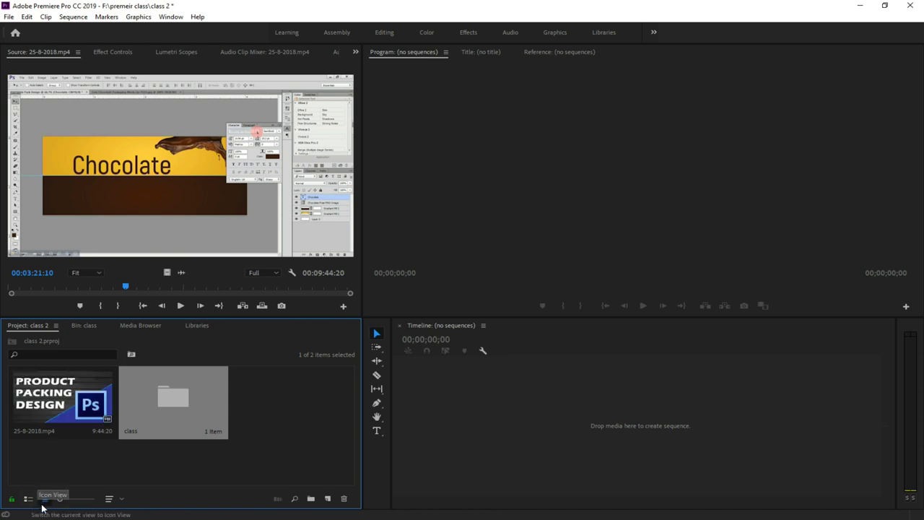
left_click(30, 501)
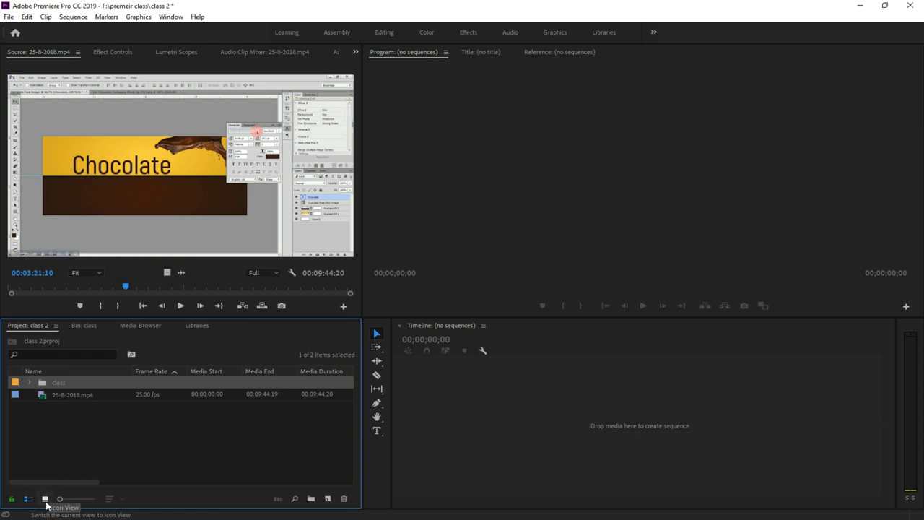
left_click(46, 501)
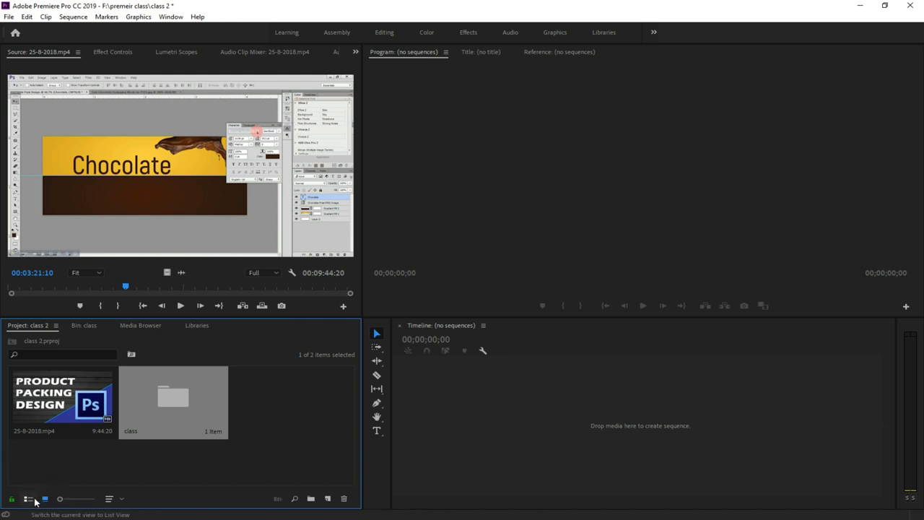
left_click(29, 498)
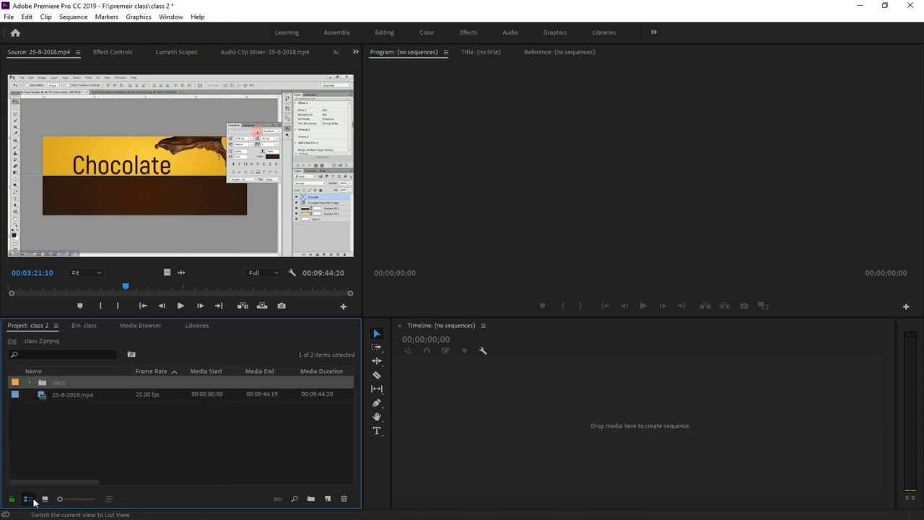
Look inside the class bin, then return to class 2 and show its items as thumbnails
left_click(65, 383)
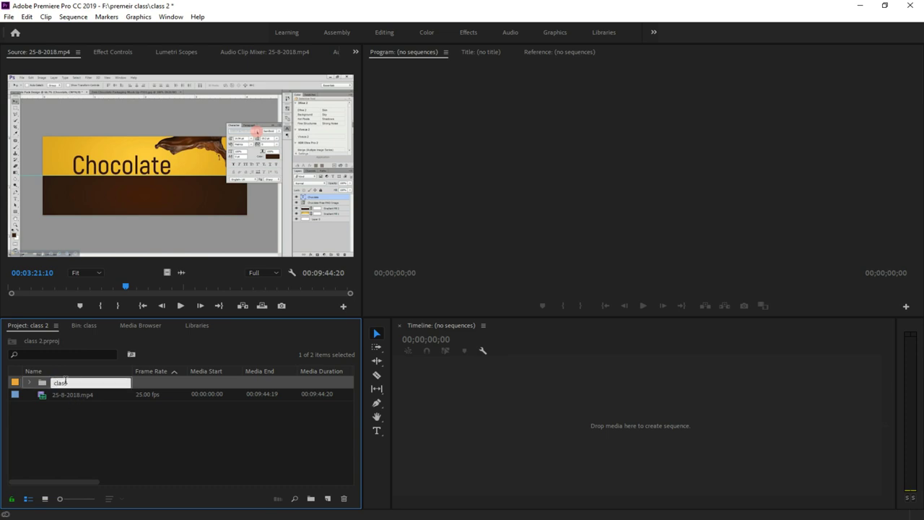
double_click(150, 387)
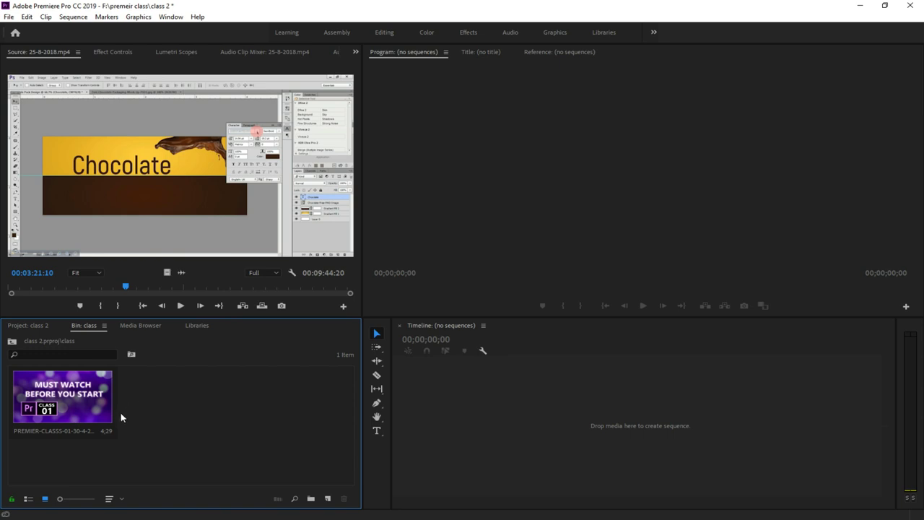
left_click(31, 326)
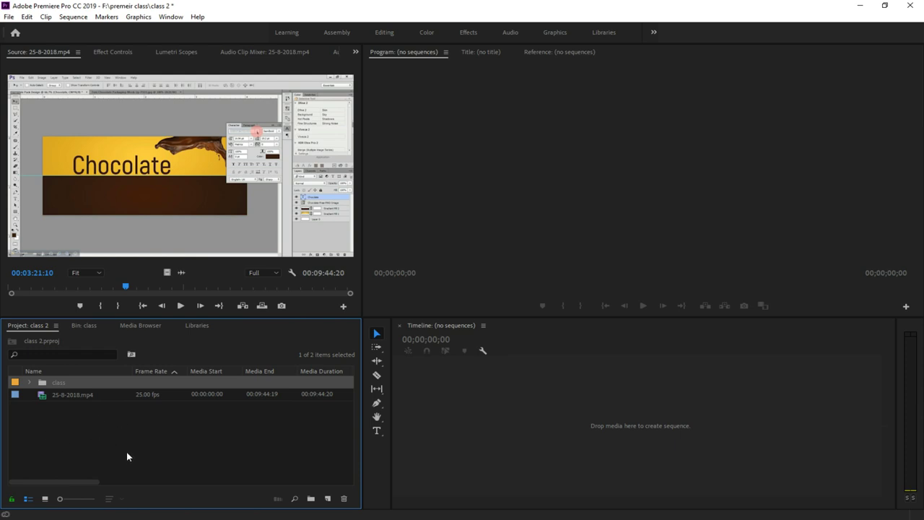
left_click(45, 499)
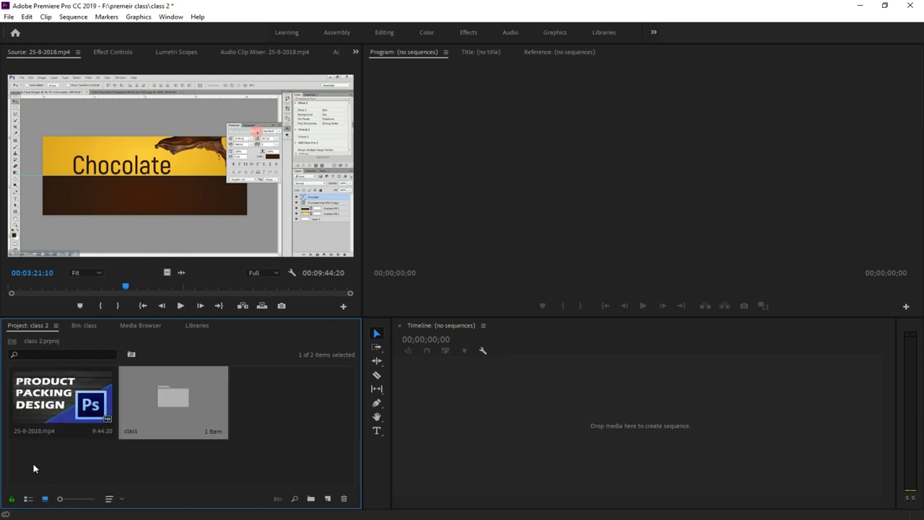
double_click(158, 405)
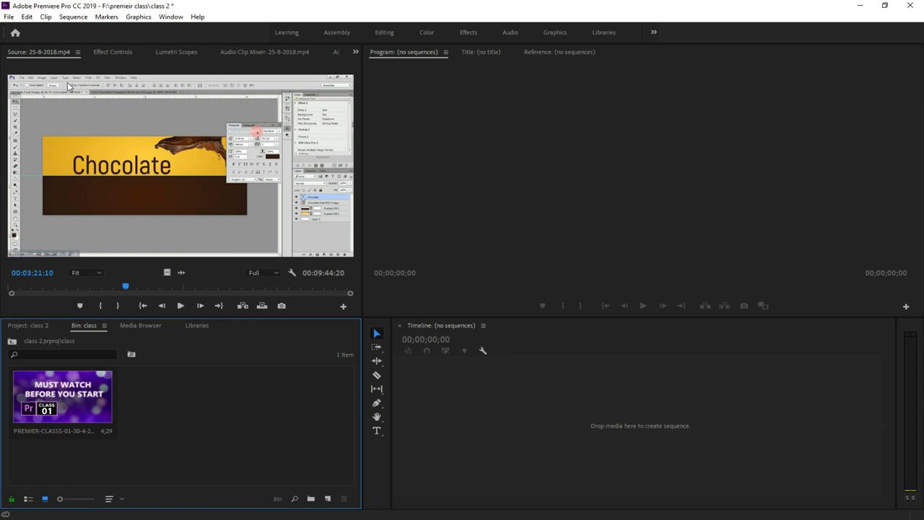
left_click(29, 326)
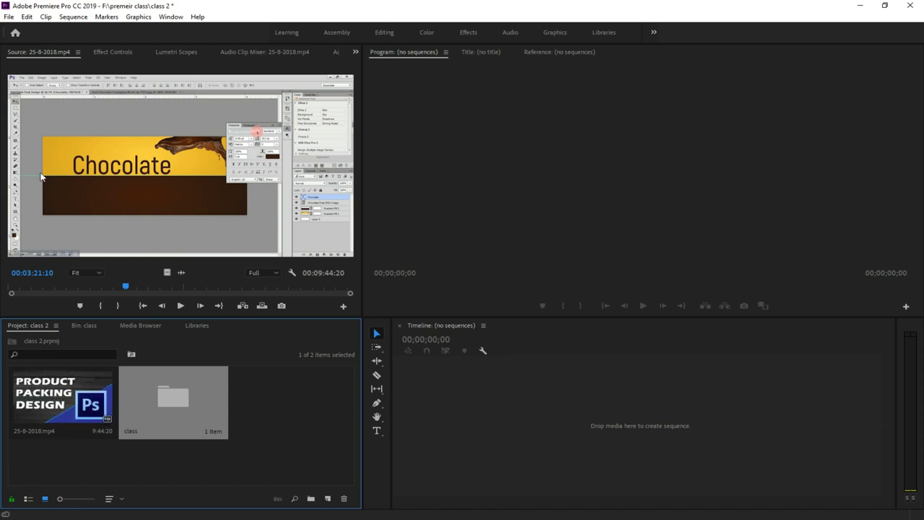
Save the class 2 project and lock it read-only, then select 25-8-2018.mp4 and the class bin
mouse_move(37, 430)
left_click(11, 498)
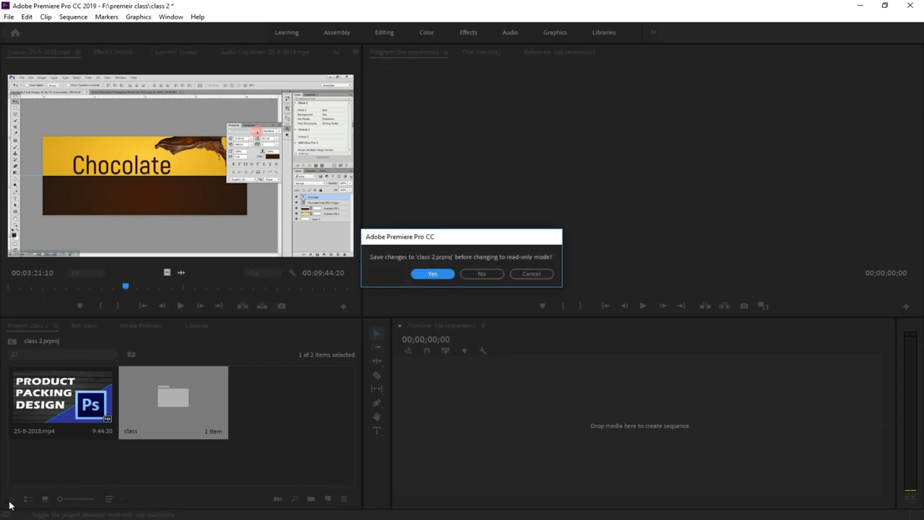
left_click(447, 275)
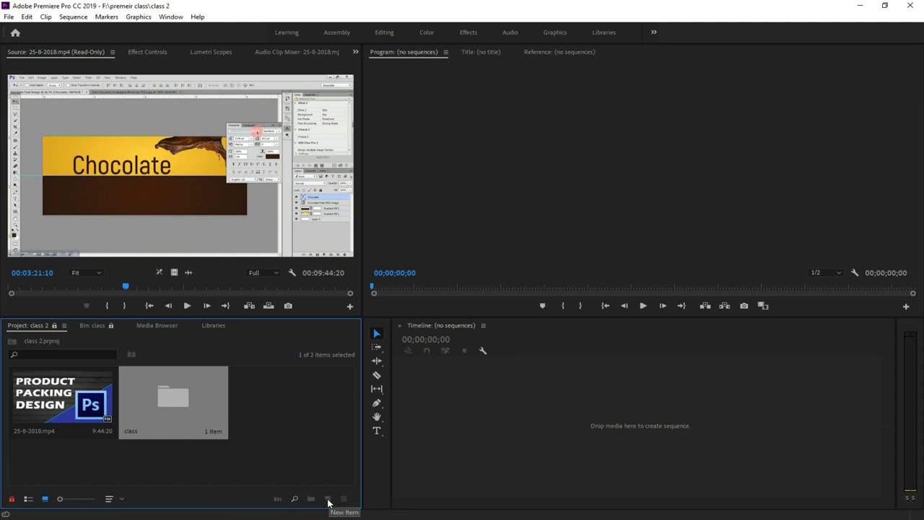
left_click(92, 412)
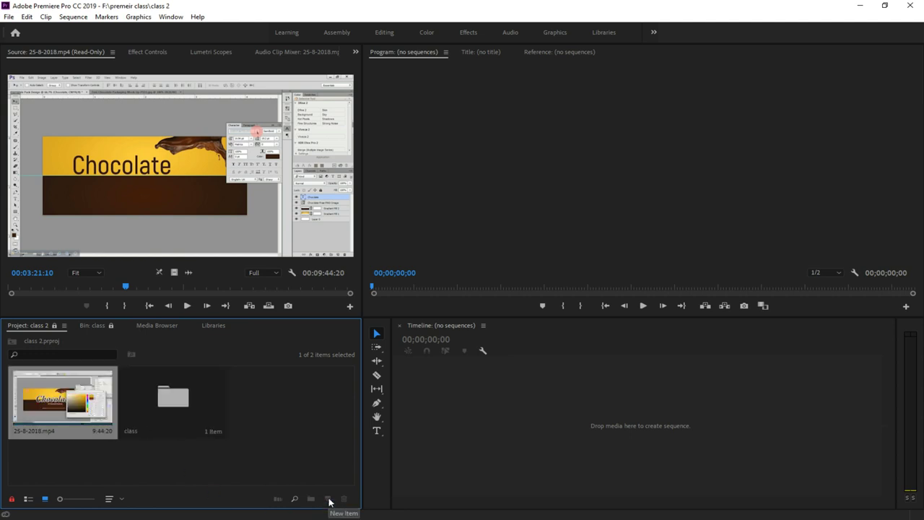
left_click(188, 412)
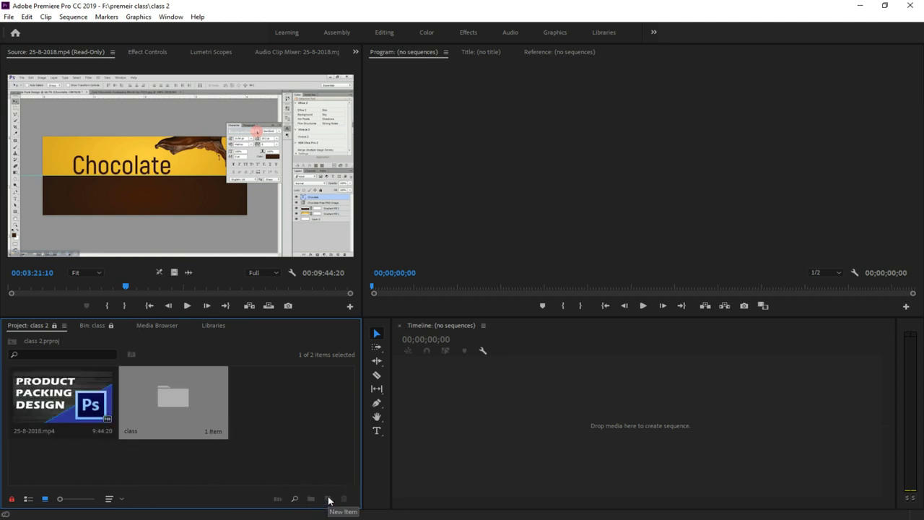
Open and close the Find options, then switch the project back to read/write
left_click(295, 499)
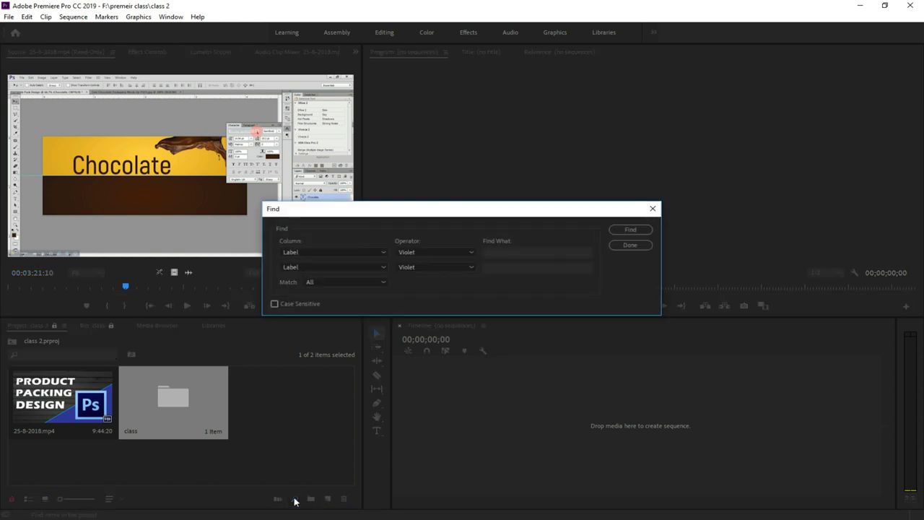
left_click(620, 247)
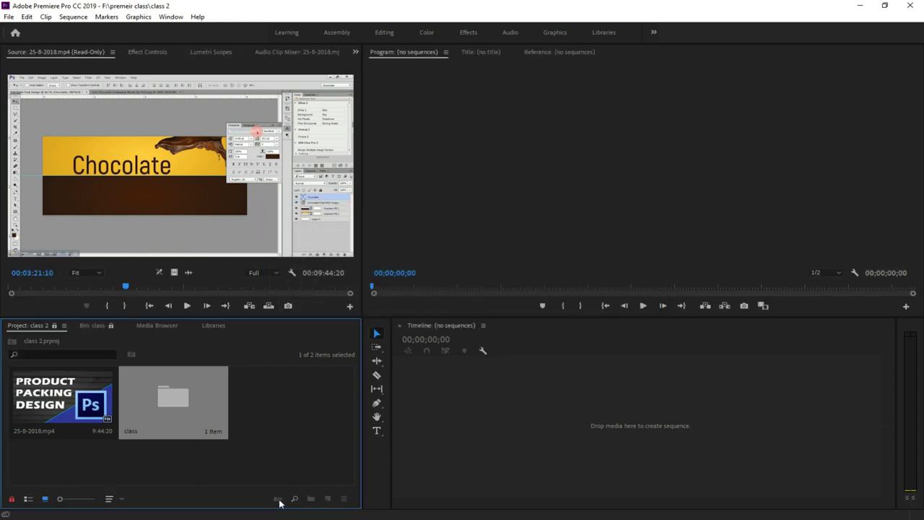
left_click(11, 499)
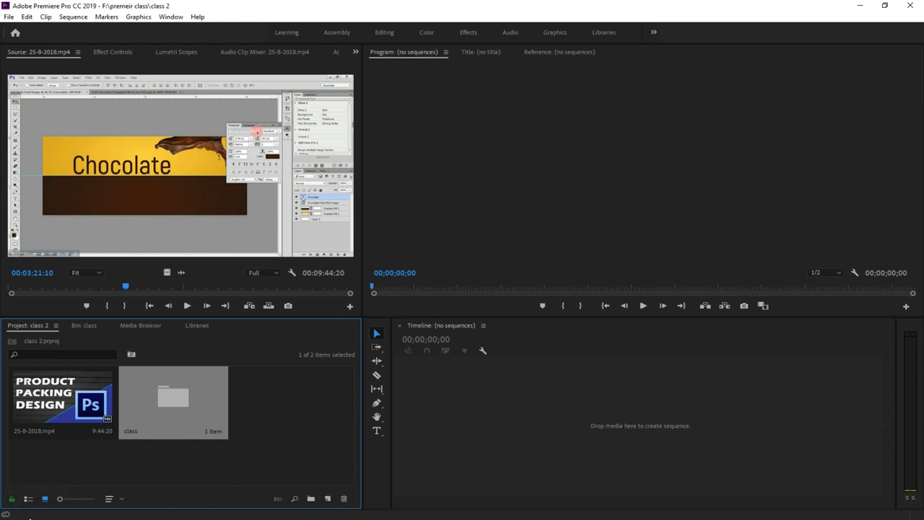
Switch the class 2 Project panel to List View, showing 25-8-2018.mp4 at 25.00 fps beside the class bin
left_click(327, 498)
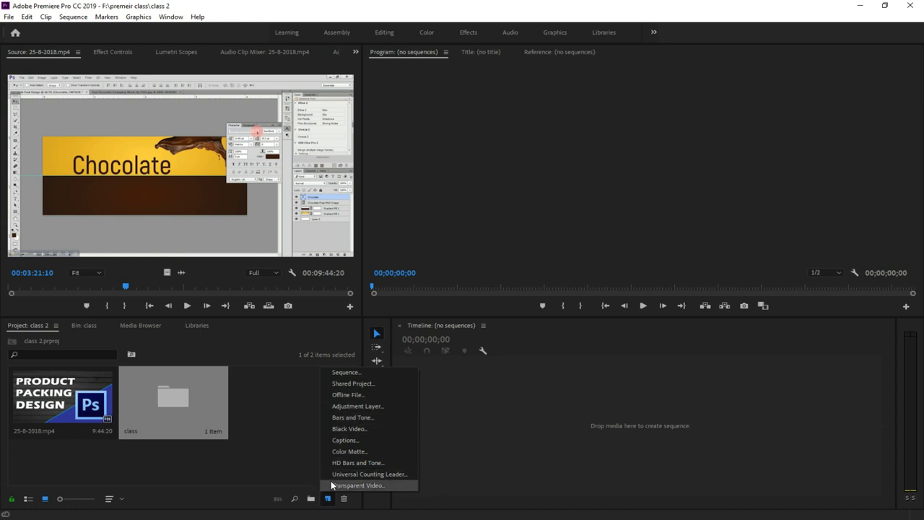
left_click(354, 335)
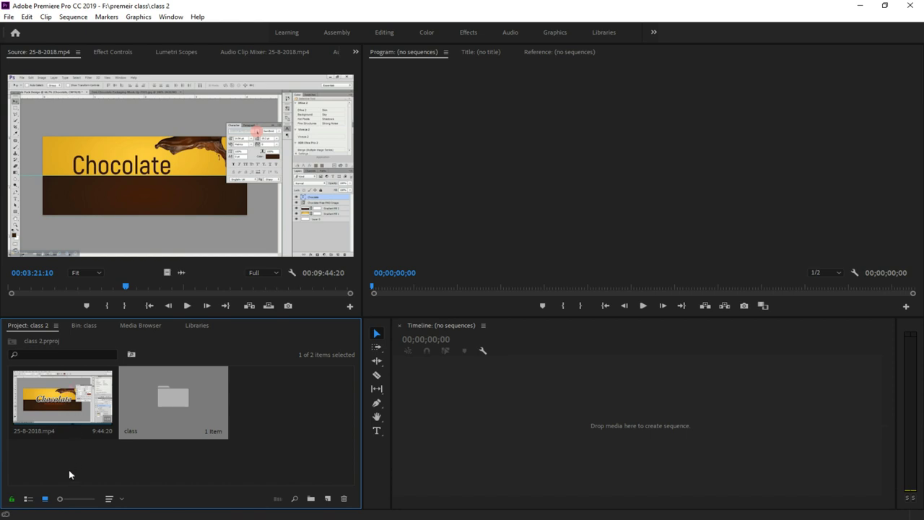
left_click(28, 499)
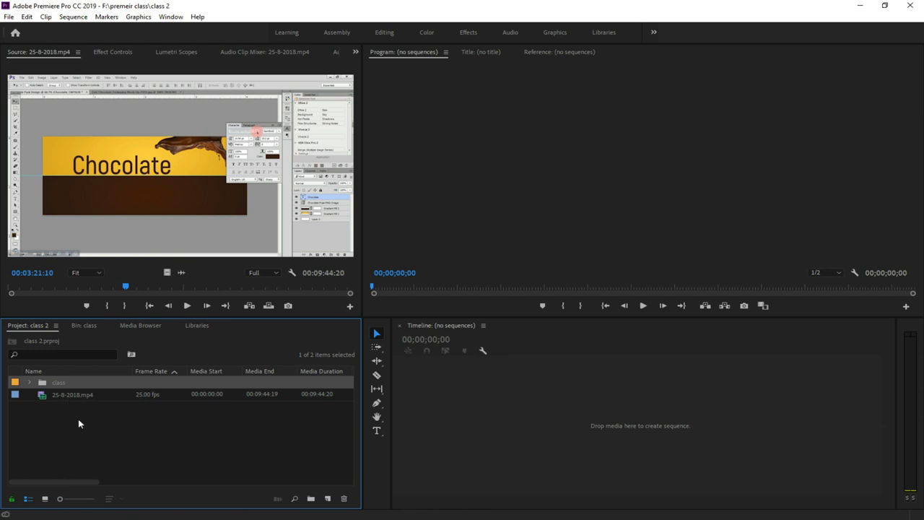
left_click(76, 482)
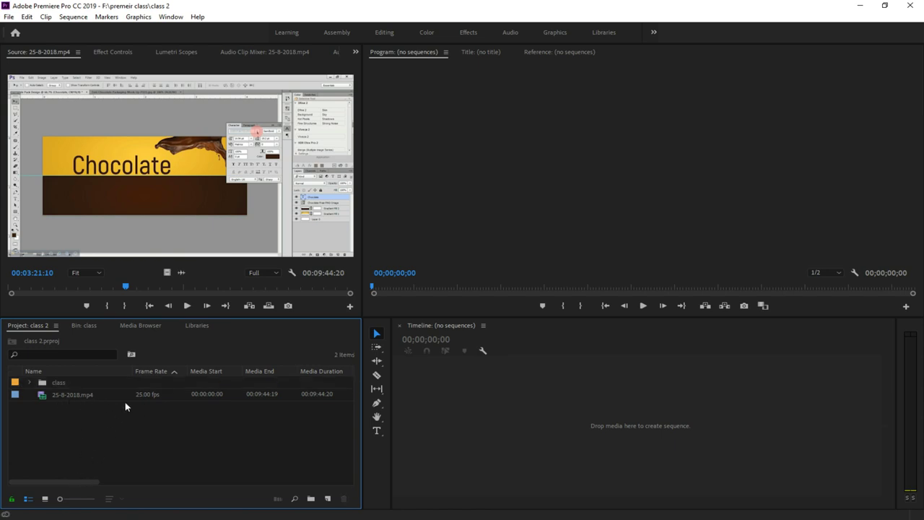
left_click_drag(87, 480, 211, 485)
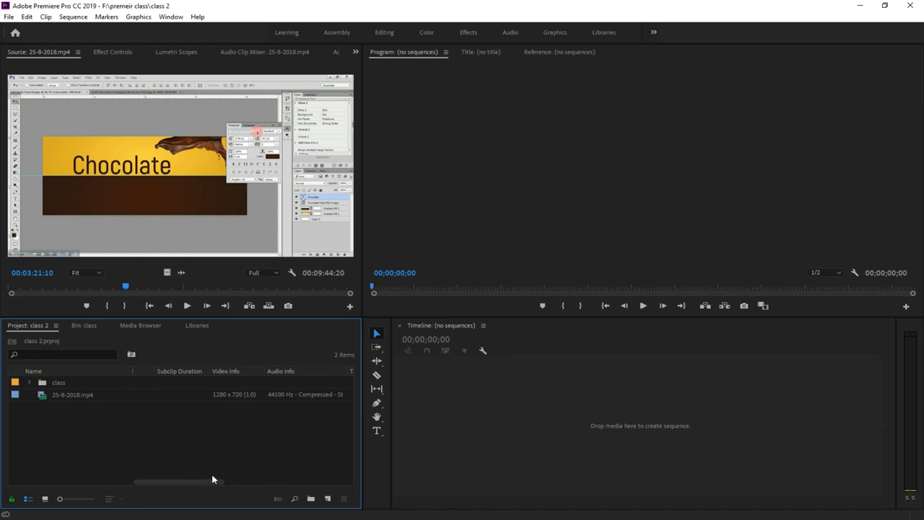
left_click_drag(204, 482, 213, 484)
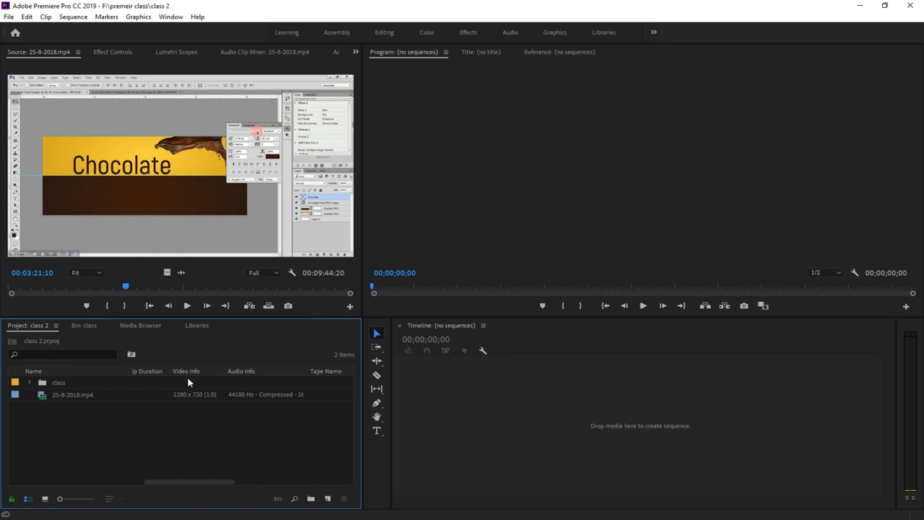
mouse_move(184, 482)
left_mouse_down()
mouse_move(312, 489)
mouse_move(2, 422)
left_mouse_up()
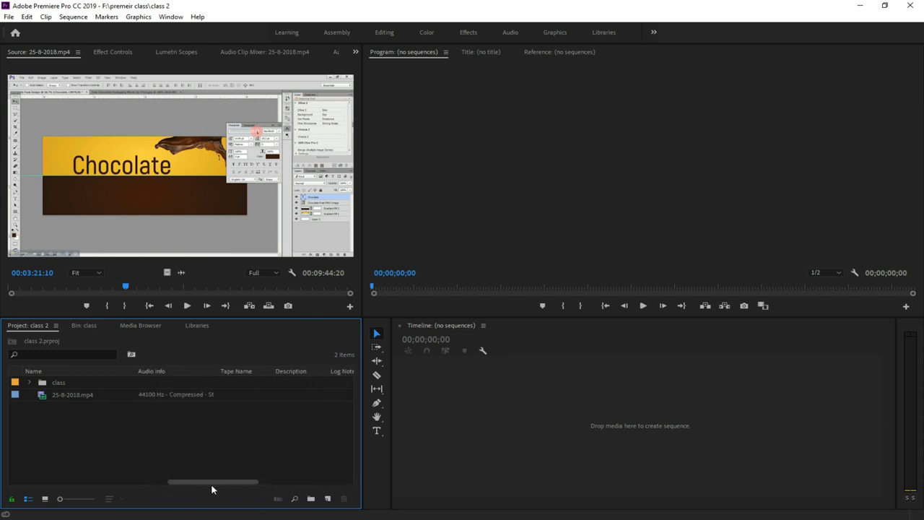